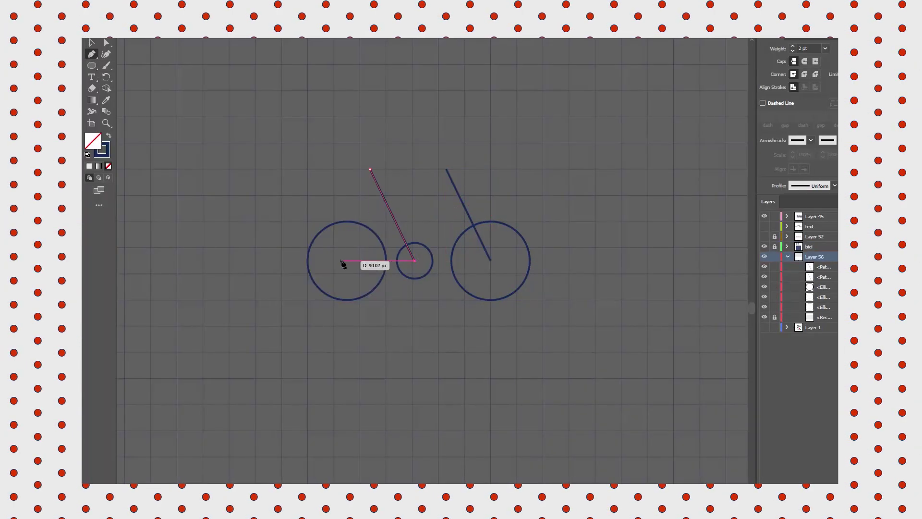
Extend the bicycle frame path with anchors running toward the top tube
click(415, 260)
click(386, 205)
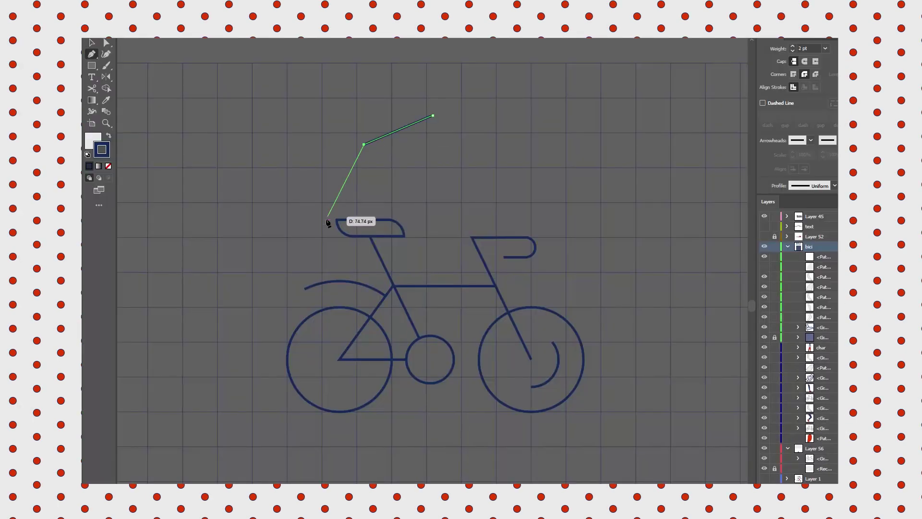
Draw the four-cornered torso shape above the saddle and rotate it slightly clockwise
click(323, 210)
click(367, 237)
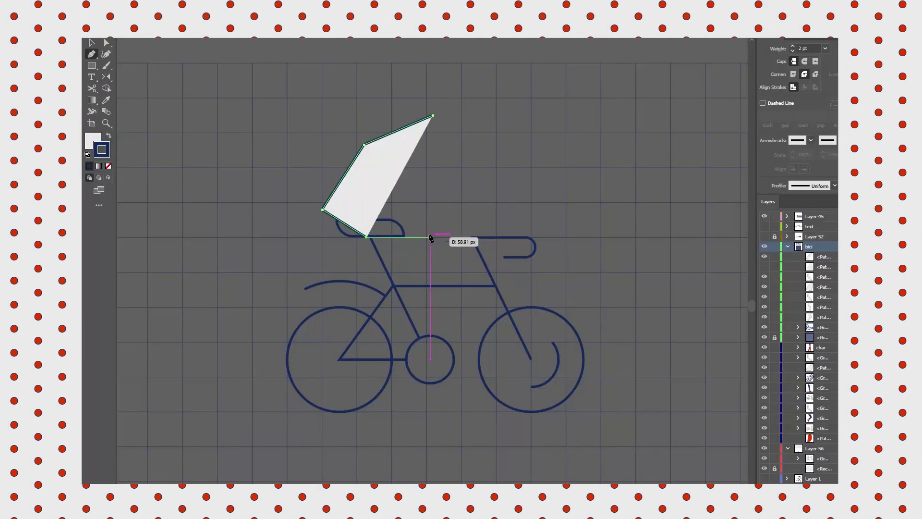
click(430, 231)
click(449, 124)
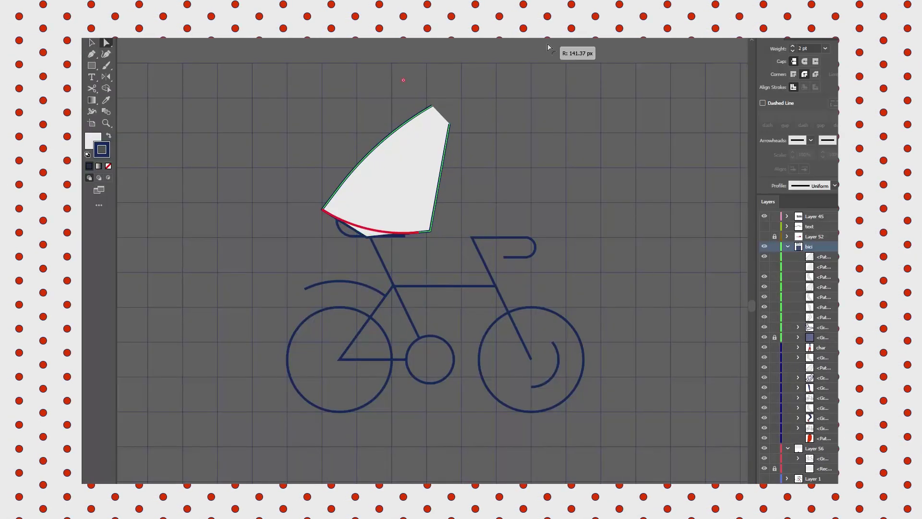
key(v)
drag(468, 175, 484, 222)
Draw the back leg from the hip down to the ankle above the chainring
key(p)
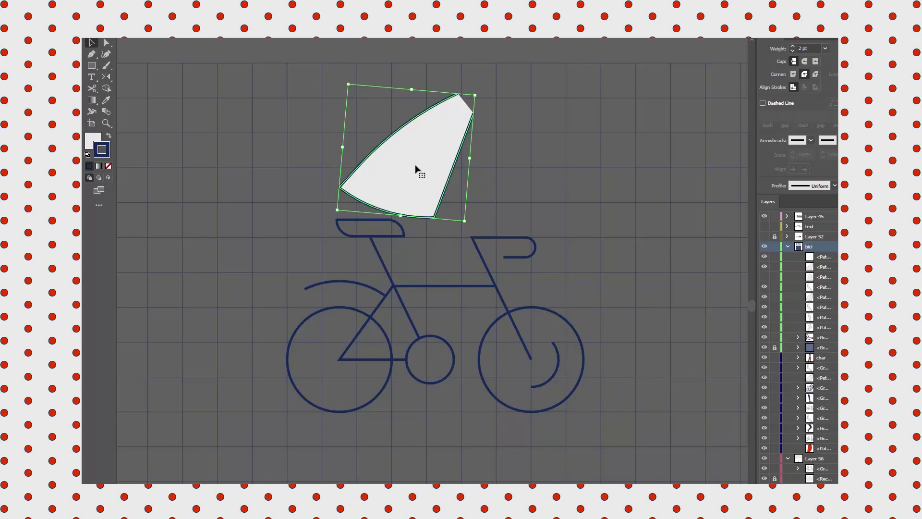
click(362, 178)
click(357, 208)
click(408, 349)
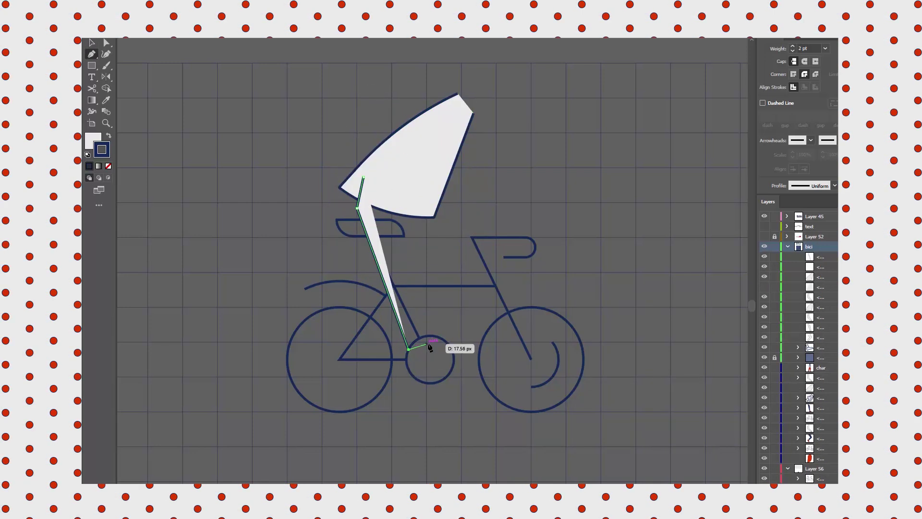
click(431, 345)
click(407, 224)
Open a layer entry's options, then draw the bent front leg from the hip toward the pedal
double_click(811, 268)
key(Escape)
click(418, 203)
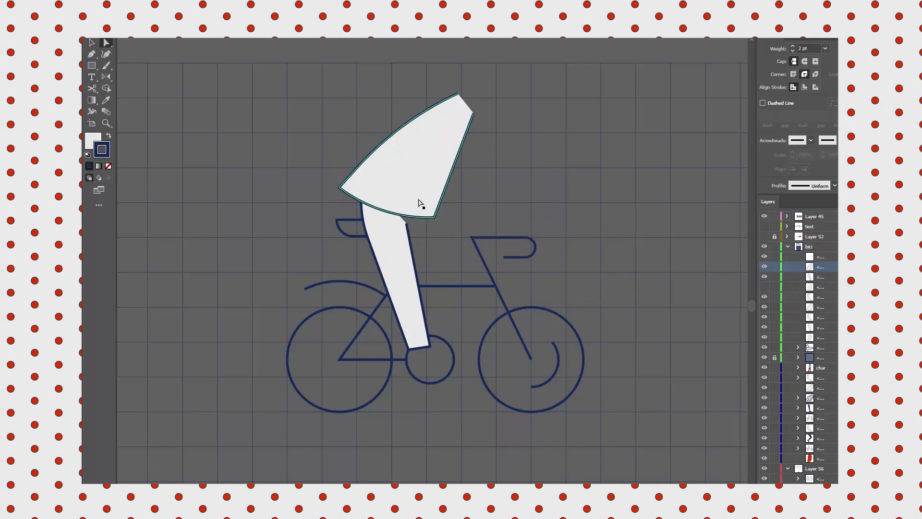
click(454, 254)
click(392, 327)
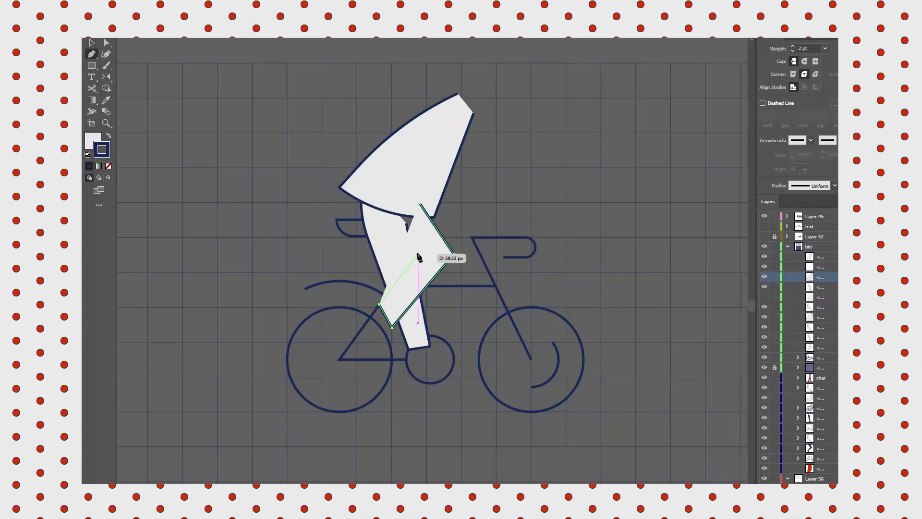
click(379, 305)
click(417, 253)
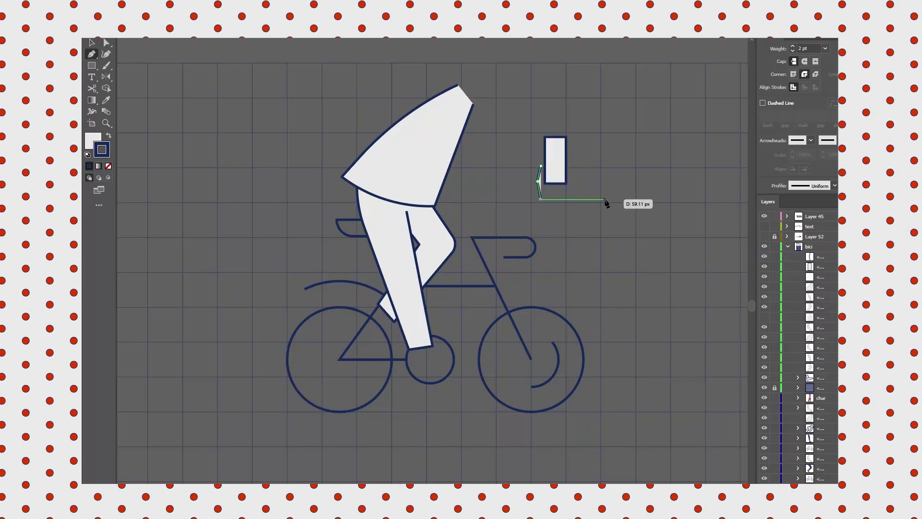
Shape the shoe outline, zooming in and deleting its left corner anchor
click(605, 200)
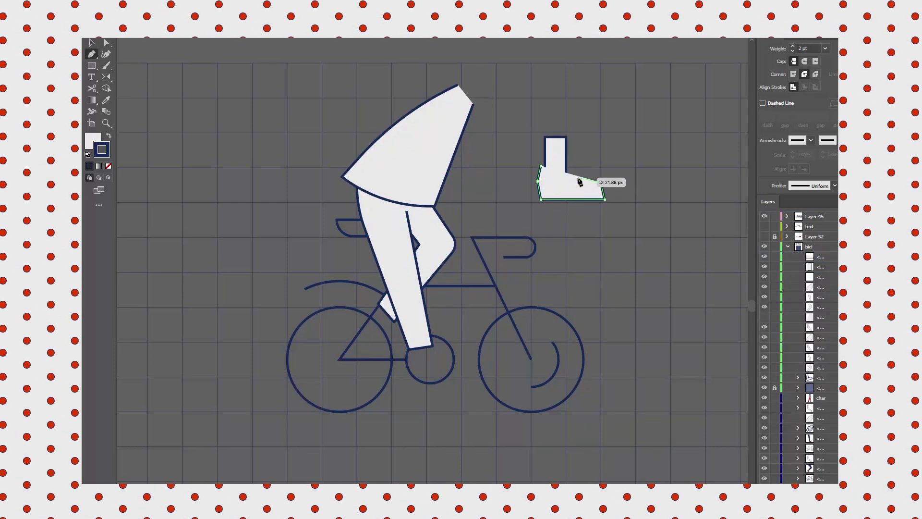
key(z)
click(564, 168)
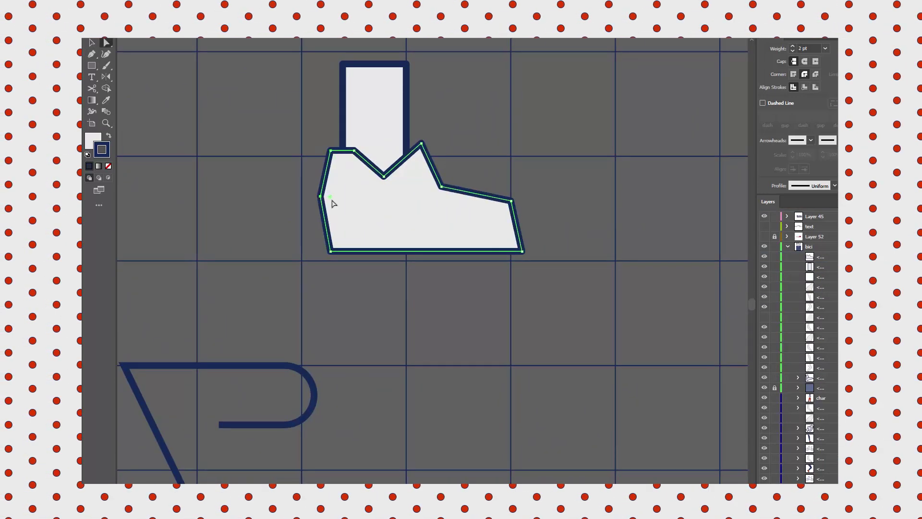
key(Delete)
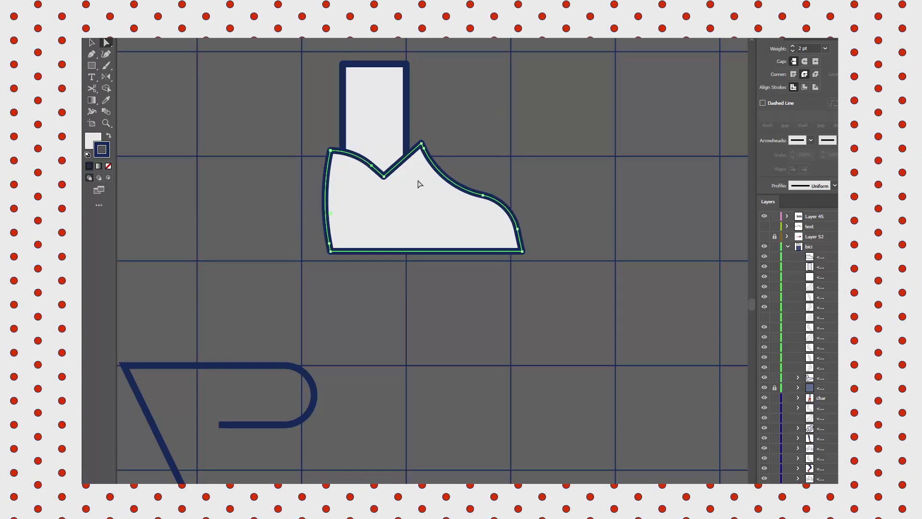
key(ctrl+0)
Move and rotate the shoe onto the front foot, then paste a rotated copy on the left pedal
key(v)
drag(499, 173, 365, 363)
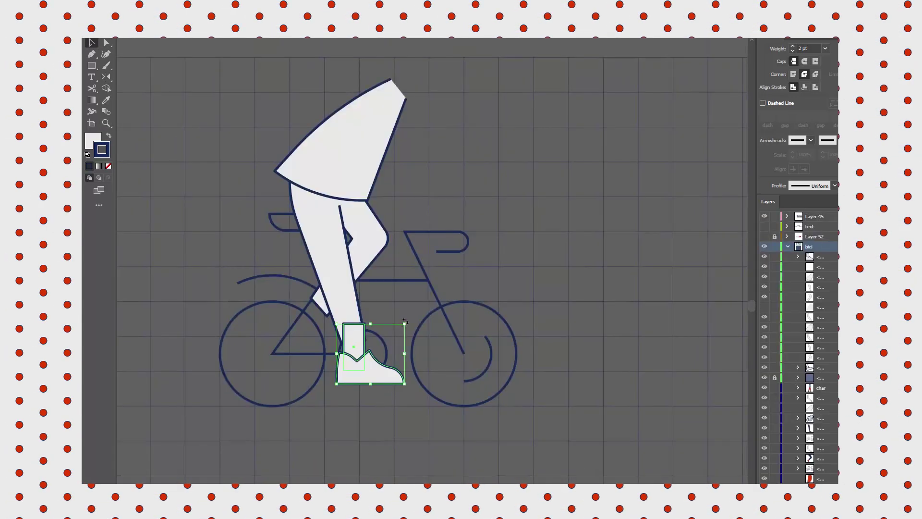
drag(403, 388, 401, 356)
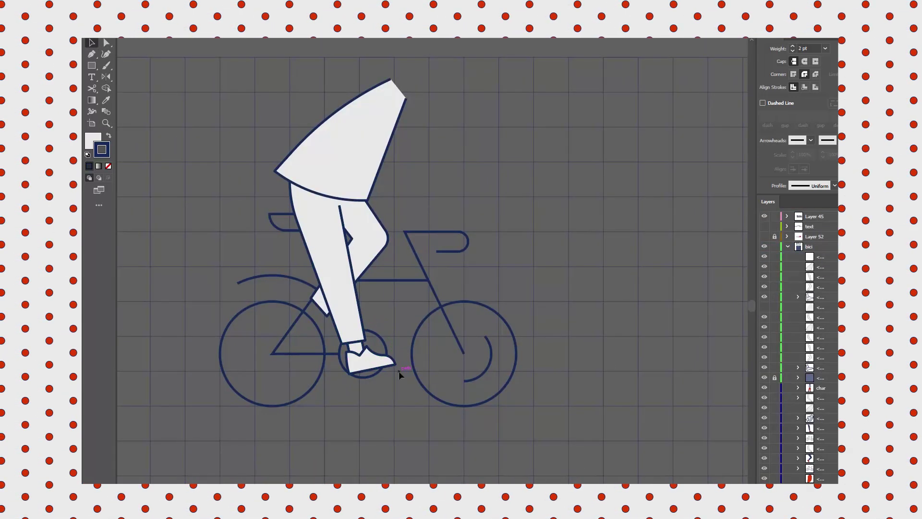
key(ctrl+v)
drag(411, 267, 308, 319)
drag(332, 359, 321, 373)
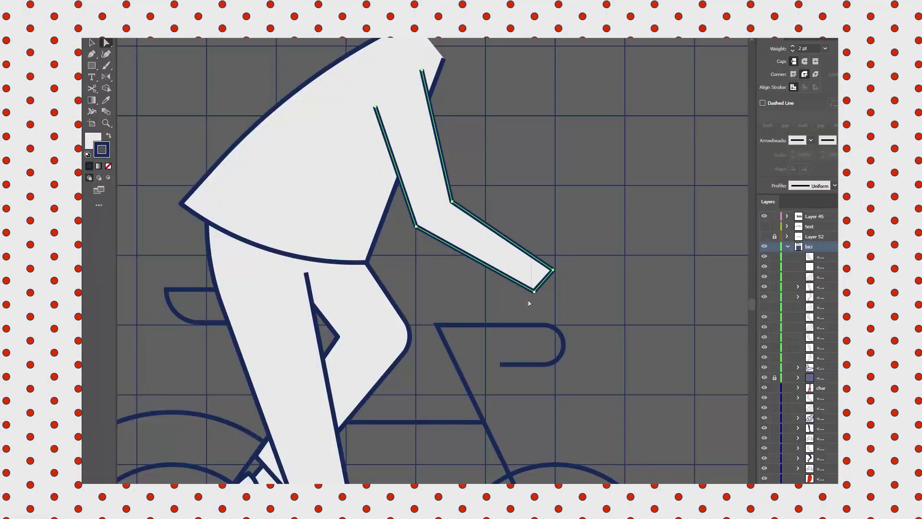
Draw a short wrist line across the rider's hand
click(510, 278)
click(525, 253)
ctrl+click(592, 266)
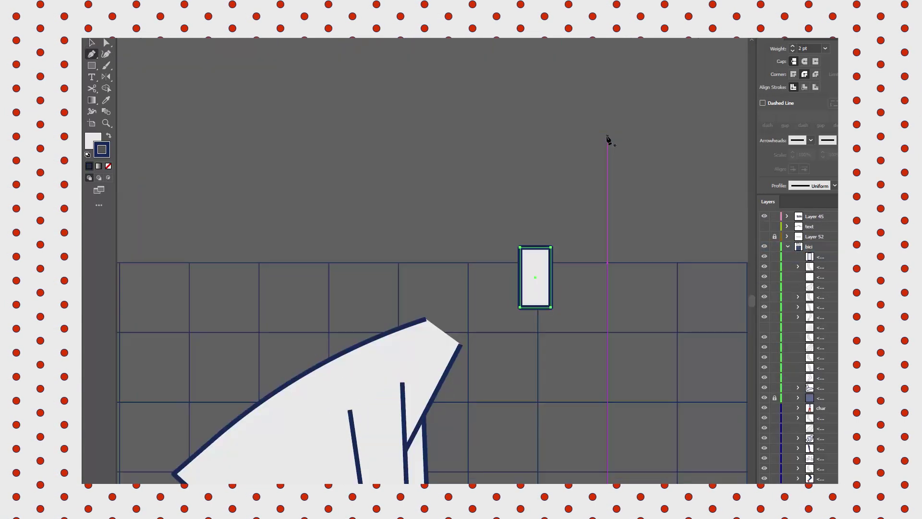
Draw the head outline with ear and chin points, and round its right and bottom corners
click(607, 136)
click(572, 92)
click(520, 144)
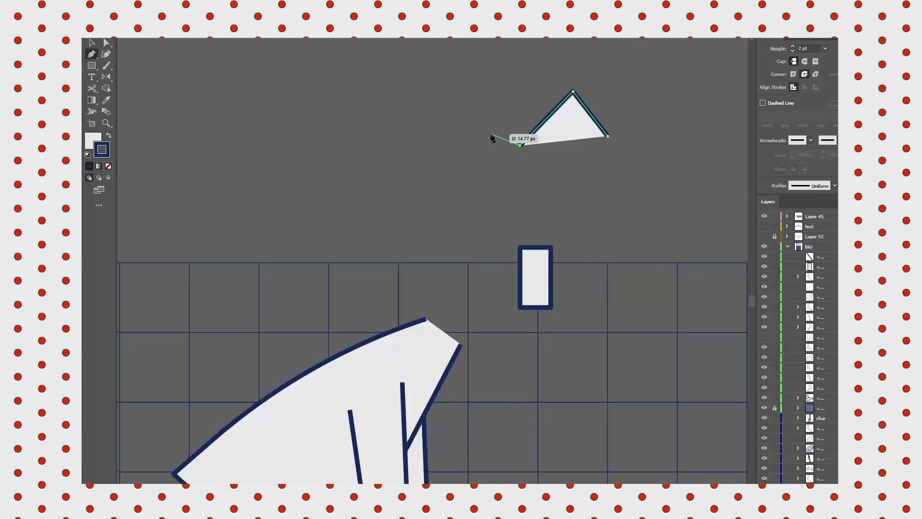
click(490, 134)
click(483, 163)
click(513, 176)
click(538, 277)
click(623, 190)
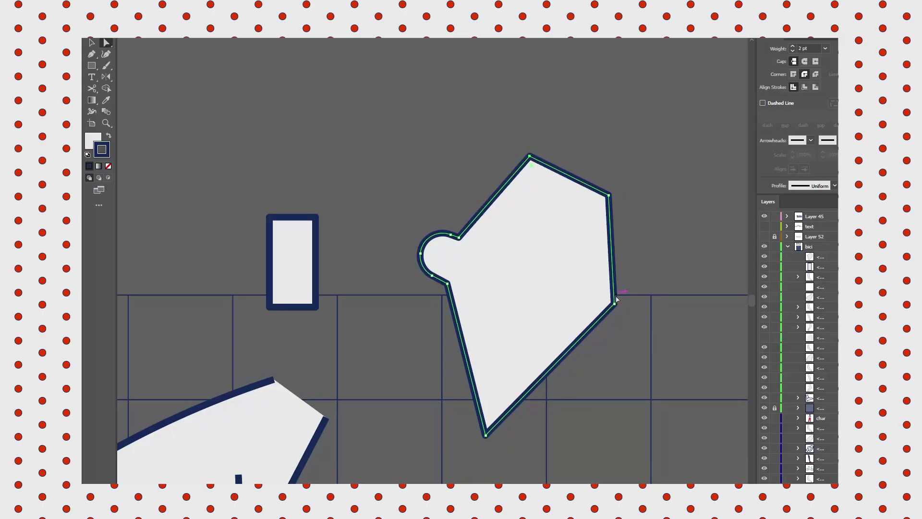
drag(575, 392, 609, 302)
Start the mouth and draw the nose line with a rounded bottom corner
key(p)
click(499, 337)
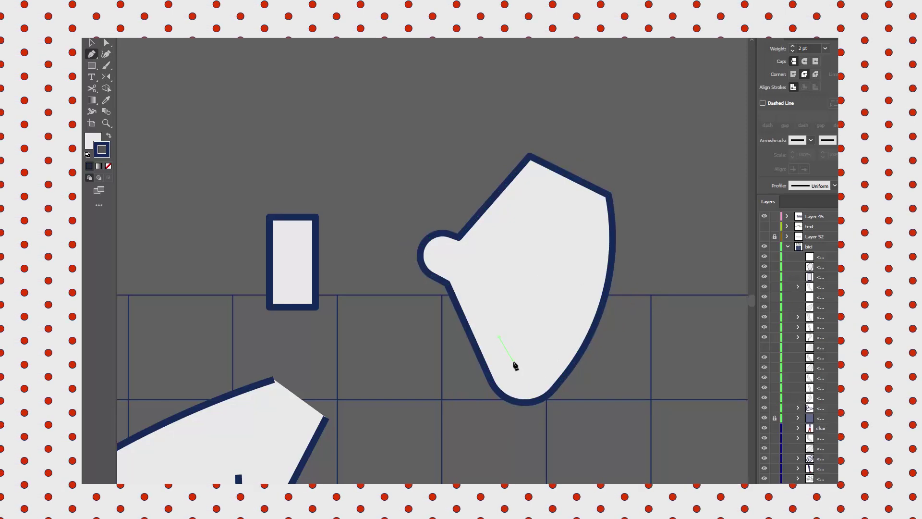
click(543, 242)
click(544, 288)
click(525, 289)
drag(542, 285, 553, 296)
Draw the first eyebrow line and curve the second eyebrow
key(p)
click(484, 228)
click(521, 218)
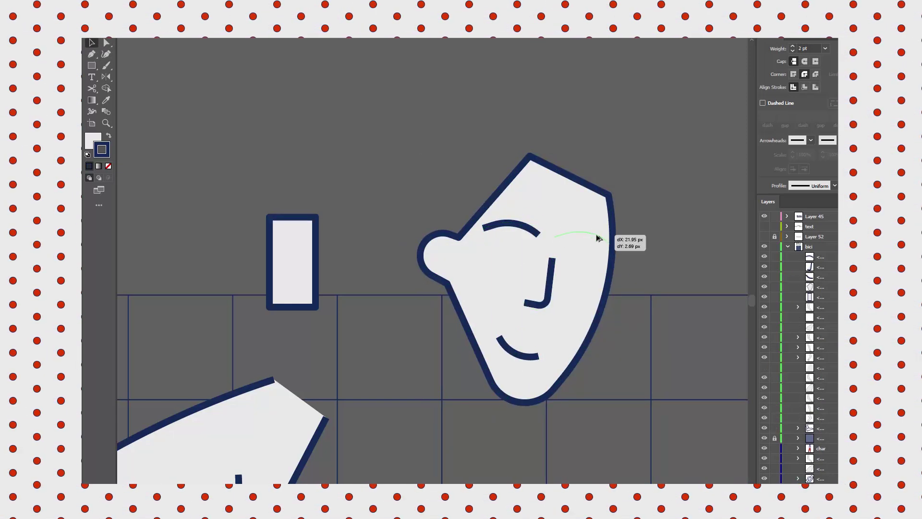
drag(598, 238, 604, 241)
Add a small solid navy eye circle with no outline and place a second eye beside it
key(l)
drag(665, 242, 685, 263)
key(shift+x)
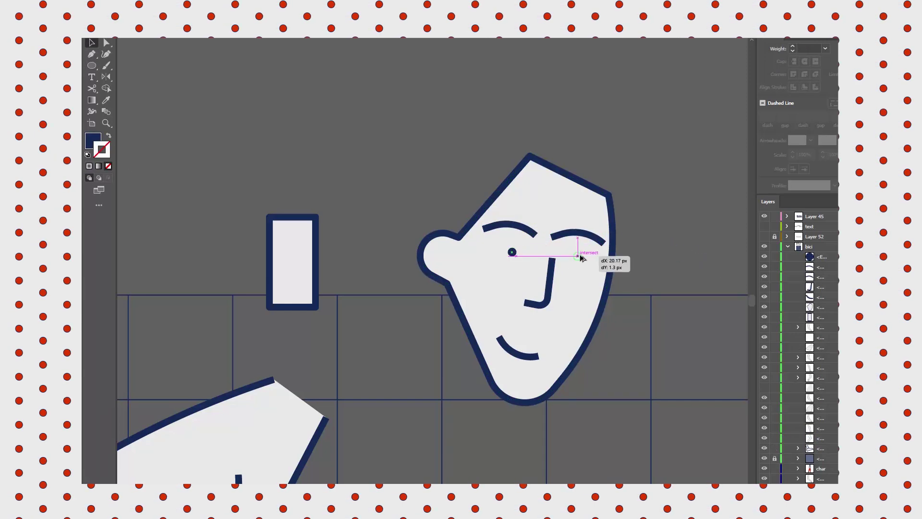
drag(580, 258, 581, 259)
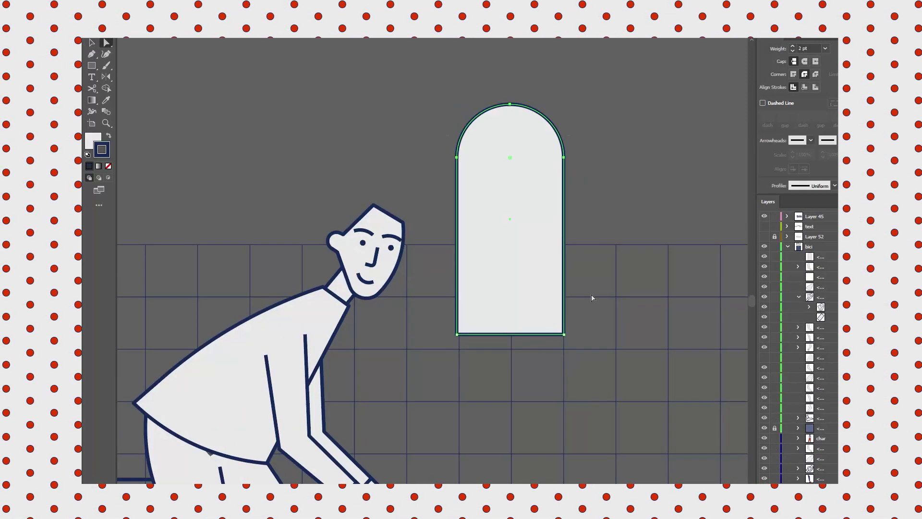
Move the hair shape behind the head and send it behind the face
click(822, 261)
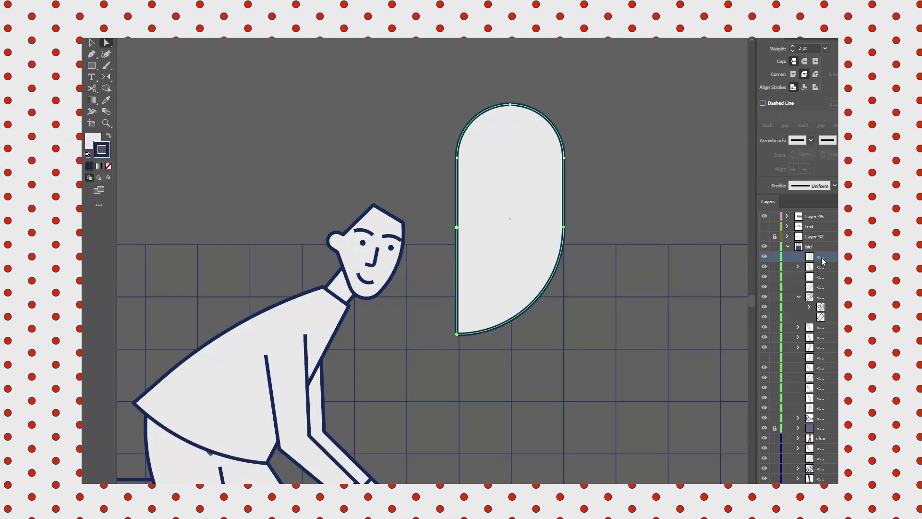
drag(551, 210, 413, 288)
key(ctrl+shift+bracketleft)
key(ctrl+equal)
key(ctrl+equal)
Round the chin corner of the face outline
click(531, 247)
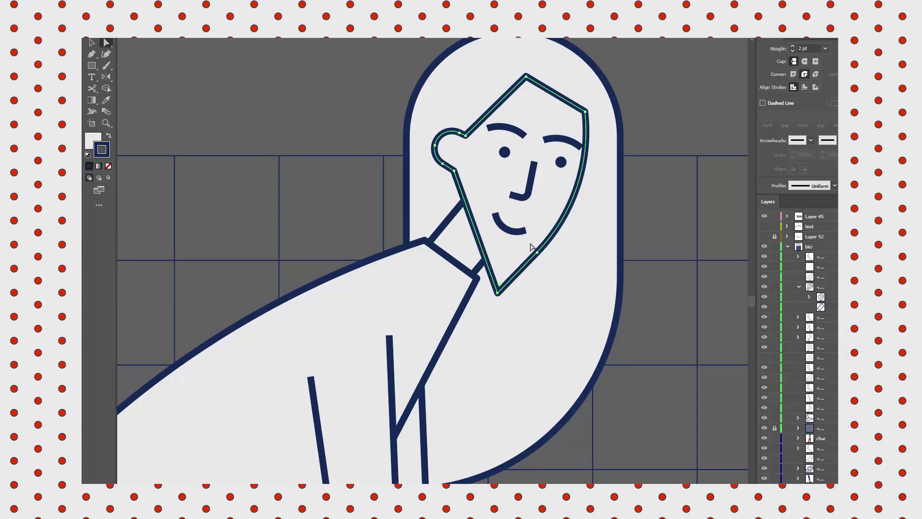
key(ctrl+minus)
key(ctrl+minus)
key(ctrl+minus)
key(ctrl+equal)
key(ctrl+equal)
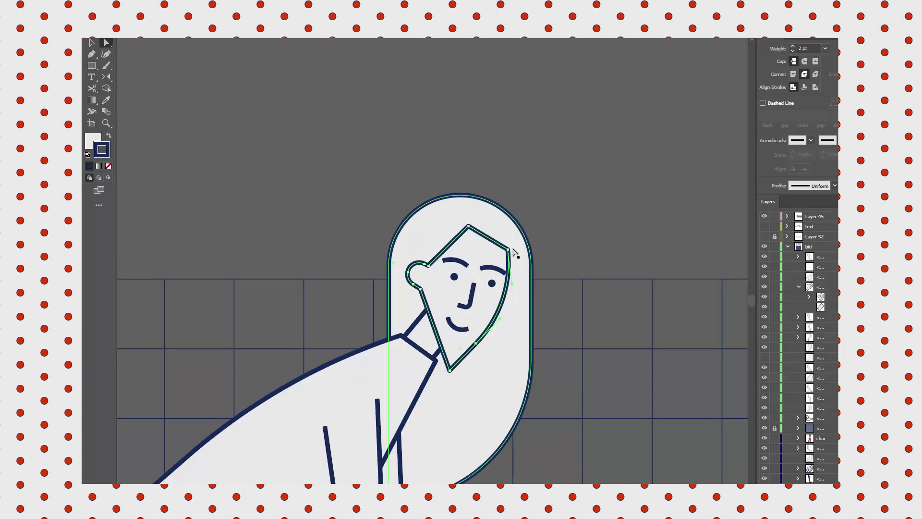
drag(449, 364, 462, 343)
Select the smile, face outline and hair outline paths with Direct Selection
key(a)
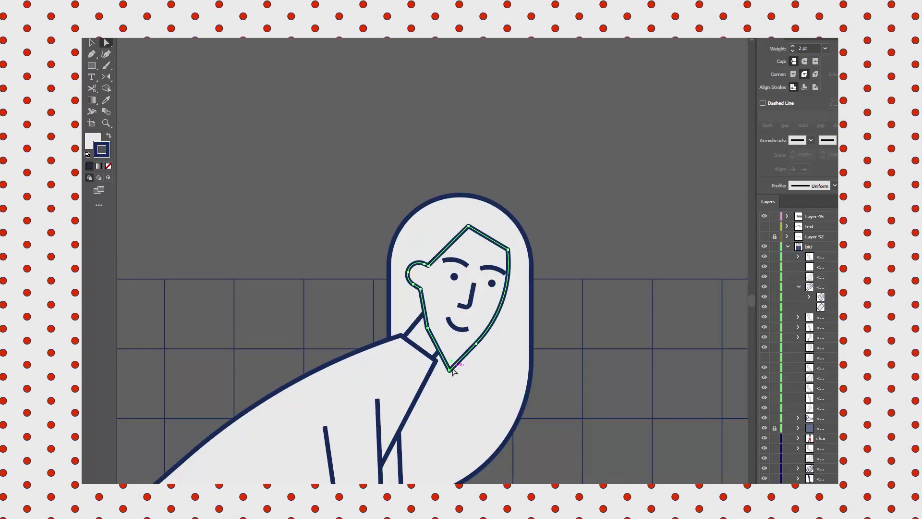
click(460, 329)
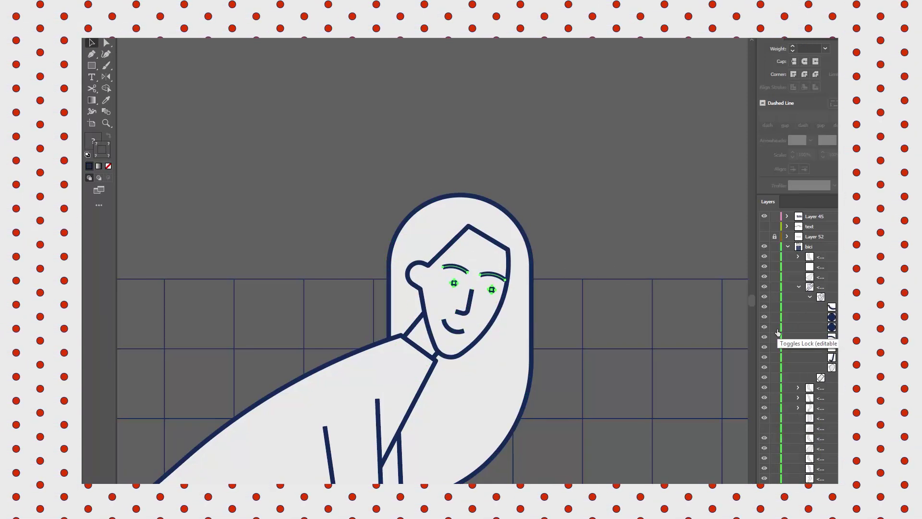
click(436, 353)
key(ctrl+=)
key(ctrl+-)
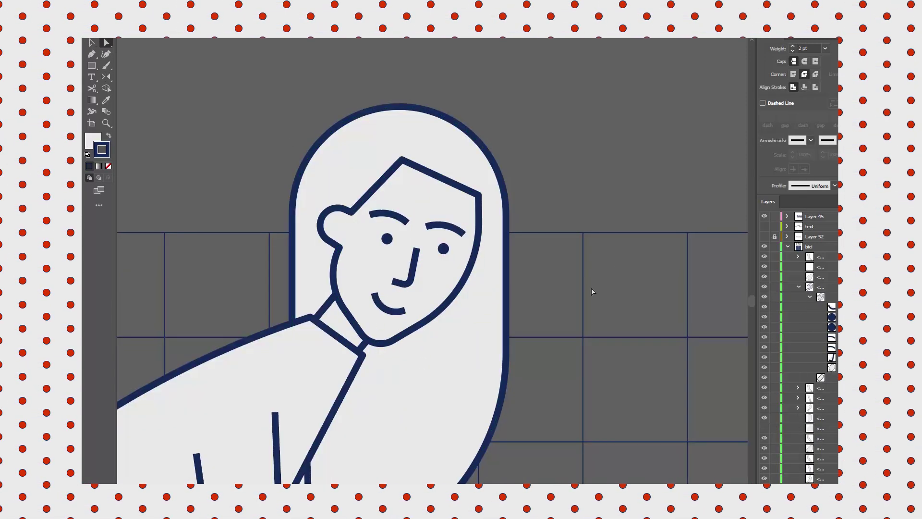
key(ctrl+-)
key(ctrl+=)
key(ctrl+=)
key(v)
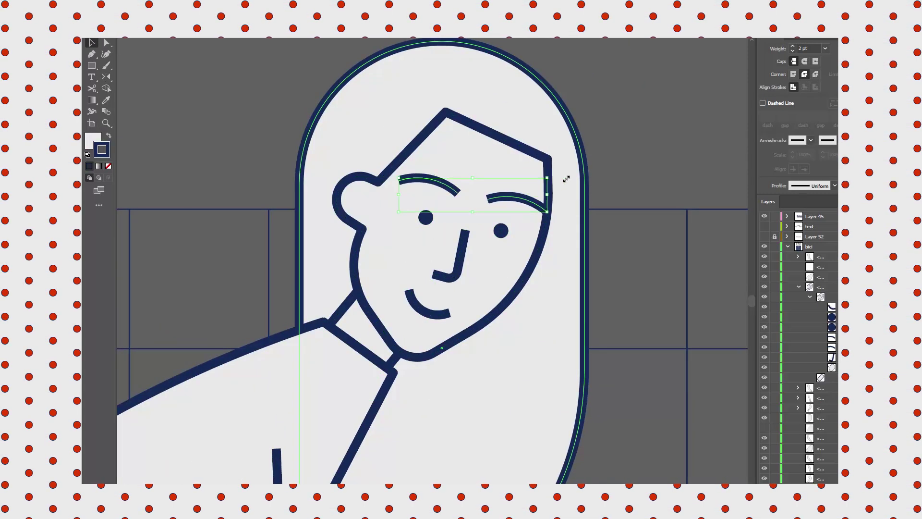
click(584, 260)
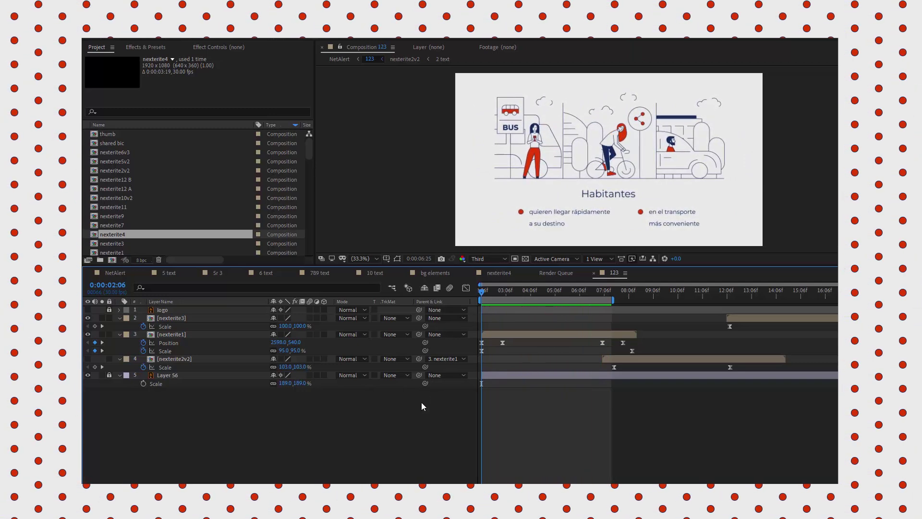
In After Effects, open nexterite1 and toggle the matte layers' visibility to reveal the three matte rectangles
double_click(171, 334)
ctrl+click(183, 327)
ctrl+click(174, 343)
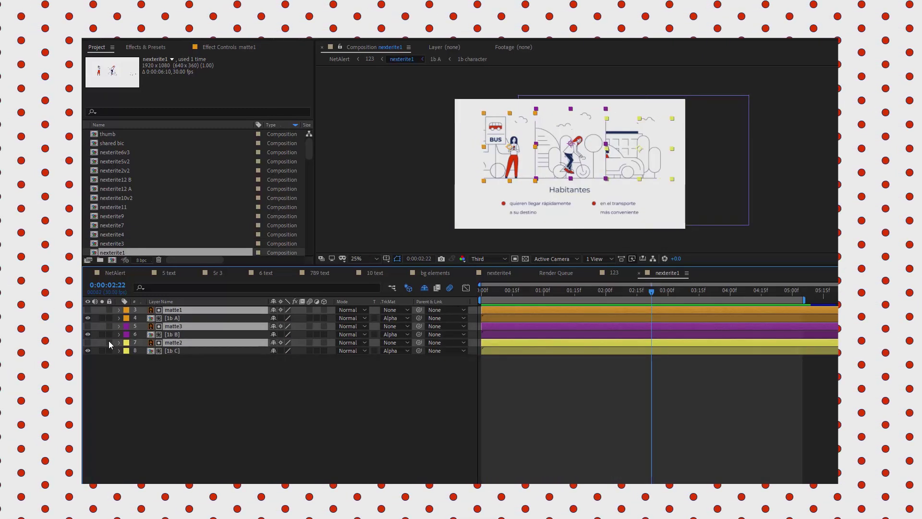
click(88, 342)
click(88, 342)
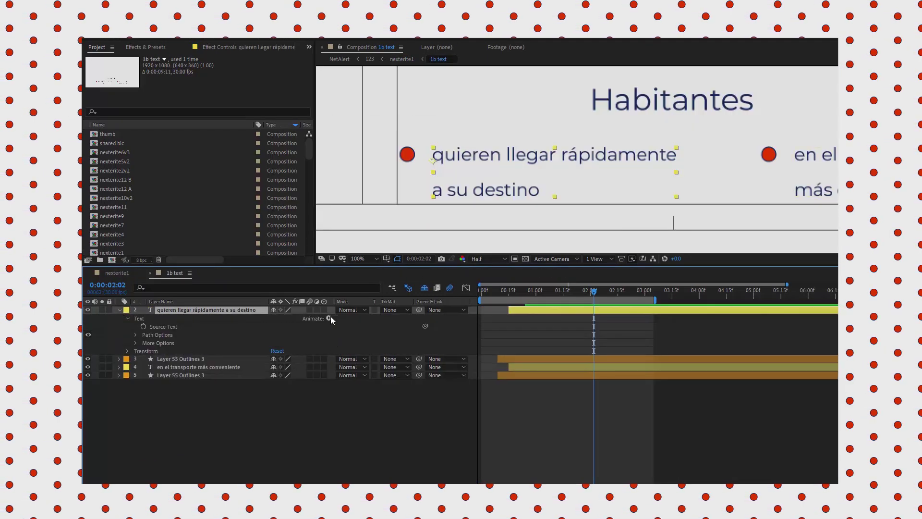
Add a Position animator pushing the text down to Y 47, plus an Opacity property
click(329, 318)
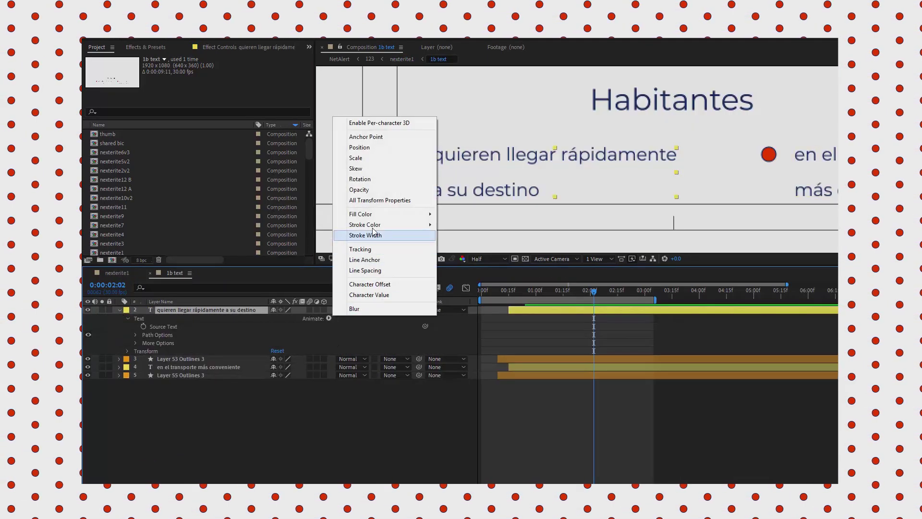
click(365, 148)
drag(284, 367, 309, 367)
click(328, 351)
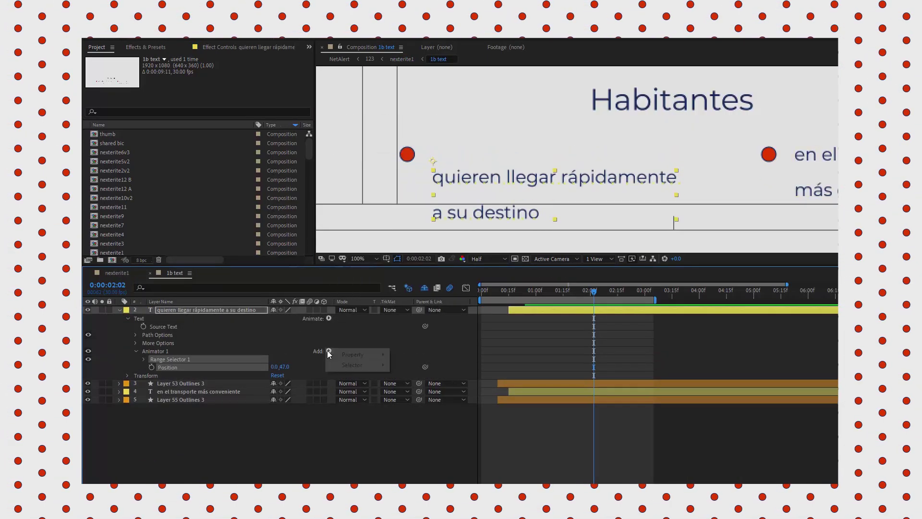
mouse_move(337, 354)
click(418, 240)
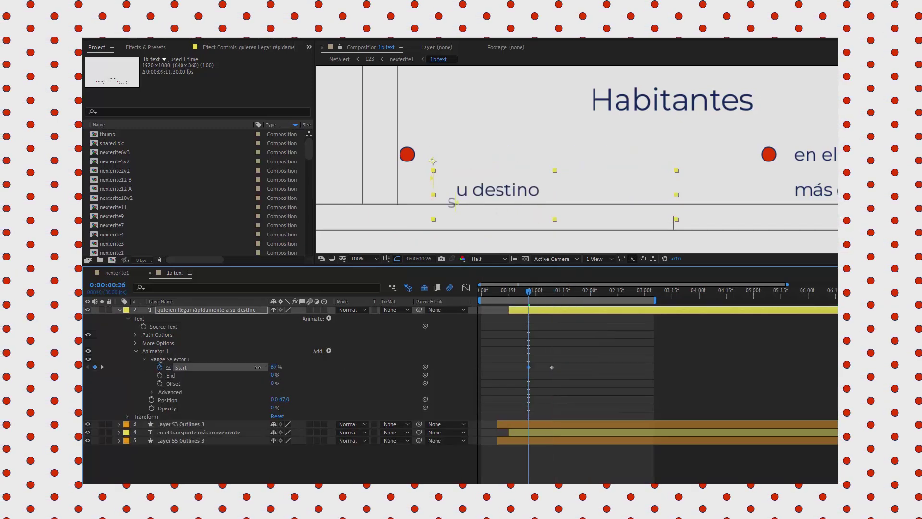
Keyframe the range Start from 0% and set opacity to 0% to hide the text
click(159, 375)
drag(257, 367, 307, 375)
click(544, 306)
key(space)
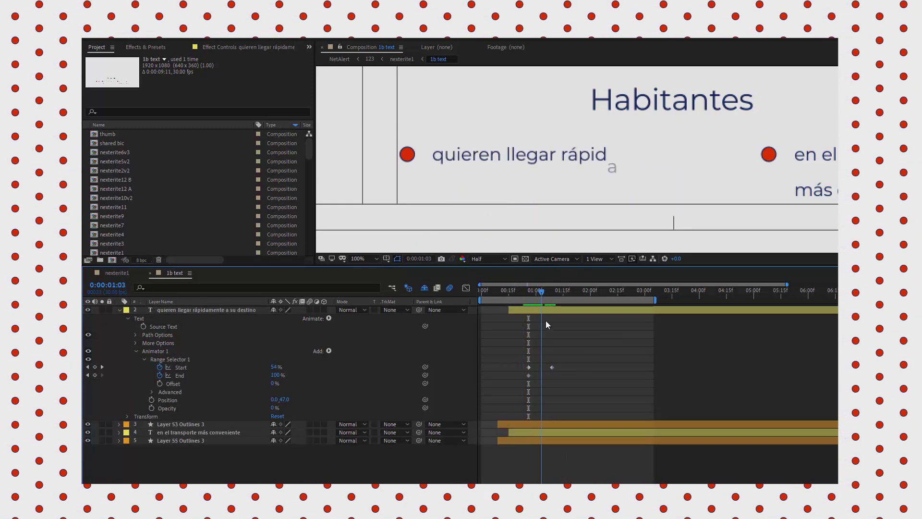
Apply Easy Ease to the Start keyframes and shift them to begin at 0:00:00:15
drag(560, 361, 528, 385)
right_click(552, 367)
mouse_move(577, 456)
click(682, 405)
click(527, 291)
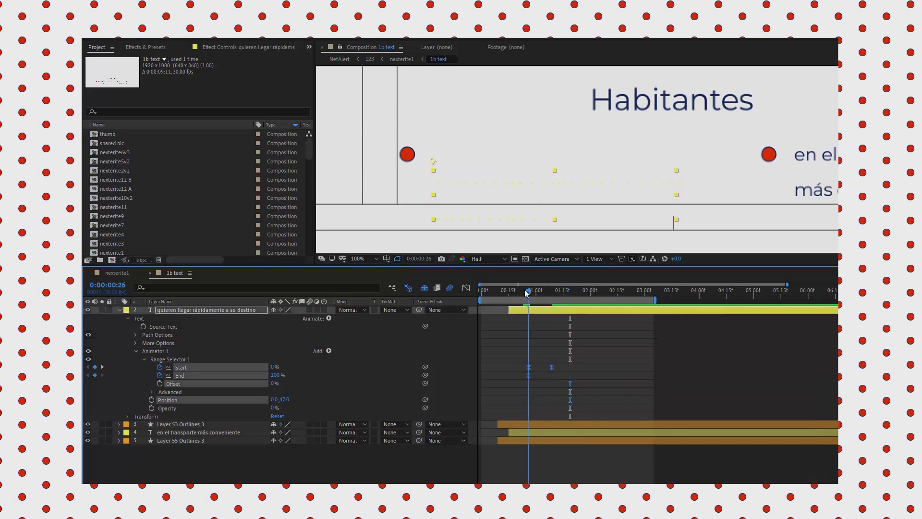
drag(527, 374, 509, 374)
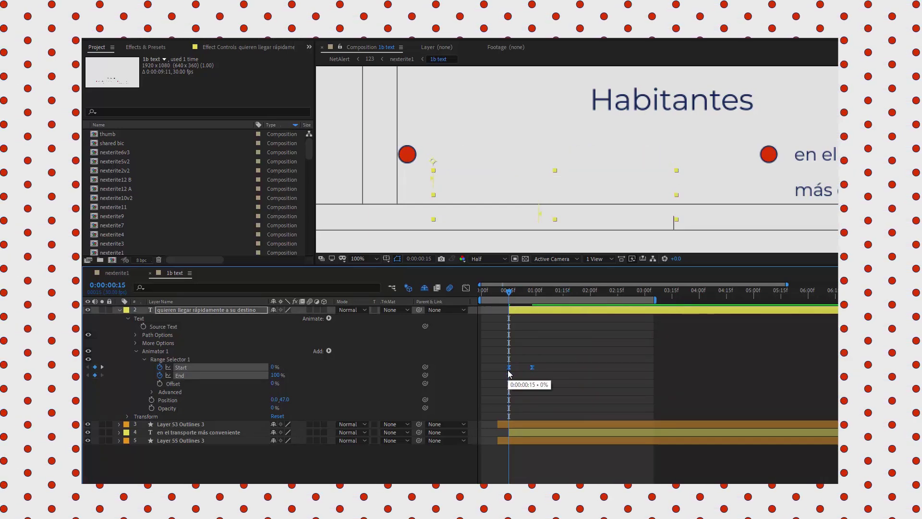
Set the range selector's Based On to Words and move the second keyframe to 0:00:01:06
click(153, 391)
scroll(288, 384, down, 2)
click(302, 408)
click(303, 419)
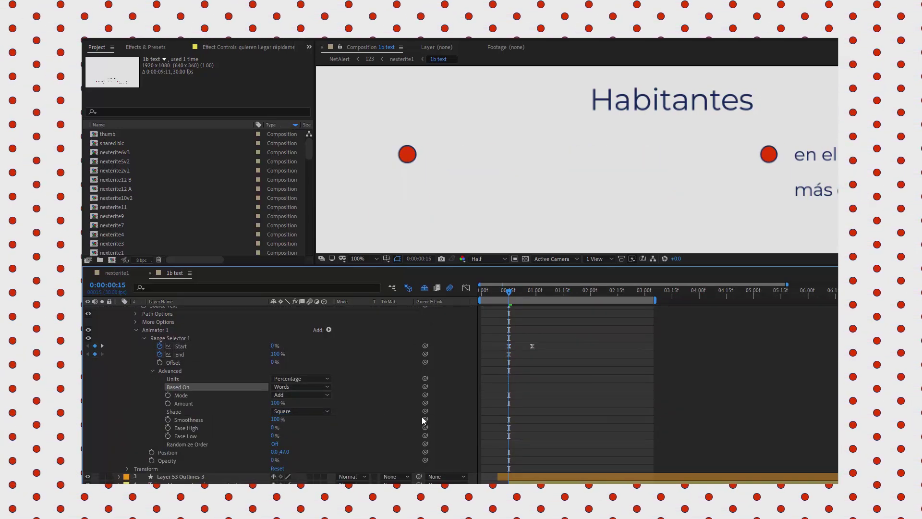
key(space)
drag(532, 345, 547, 348)
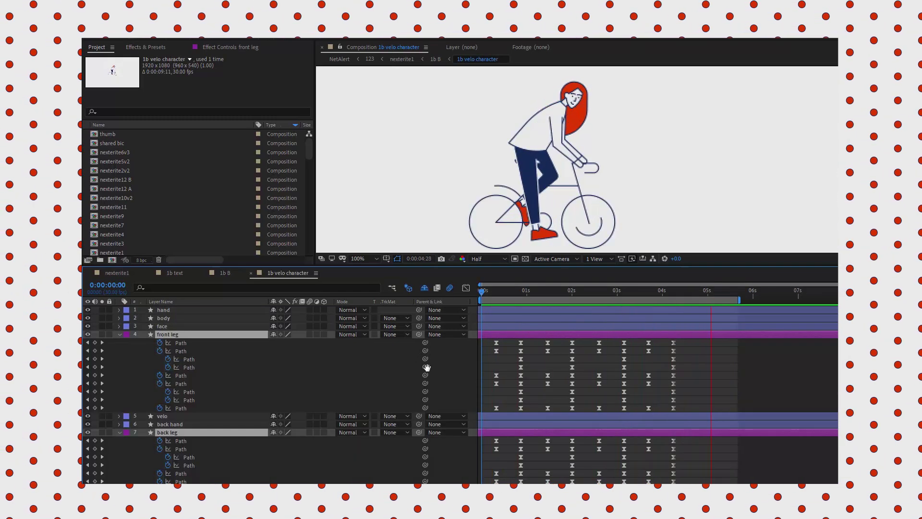
Show the legs' animated path properties with U and select the front leg's path keyframes
key(space)
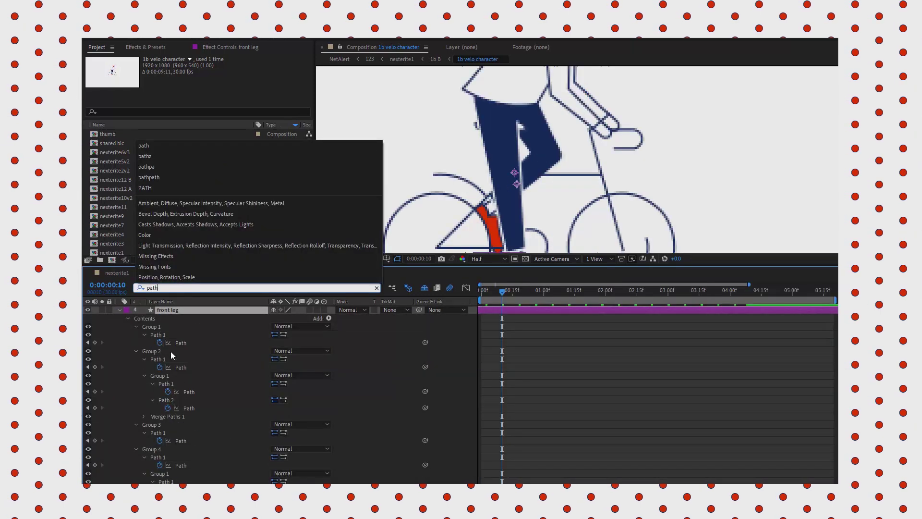
key(Escape)
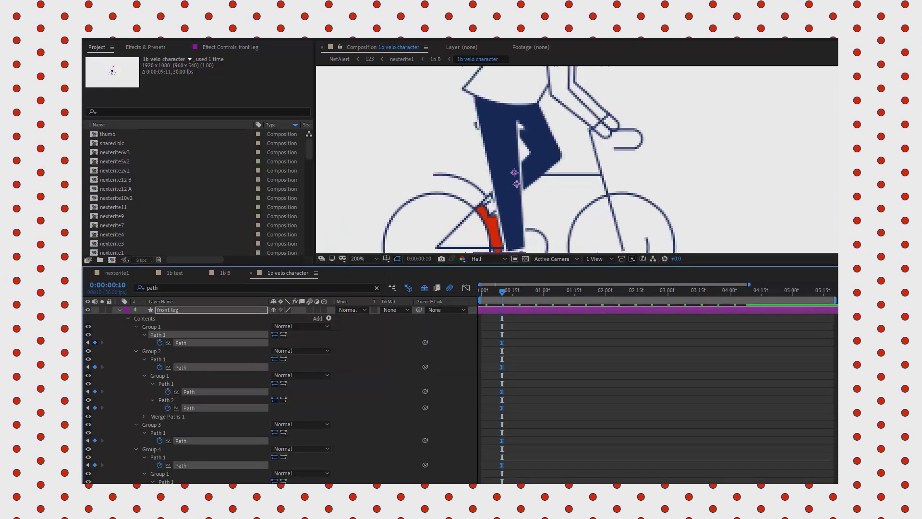
key(u)
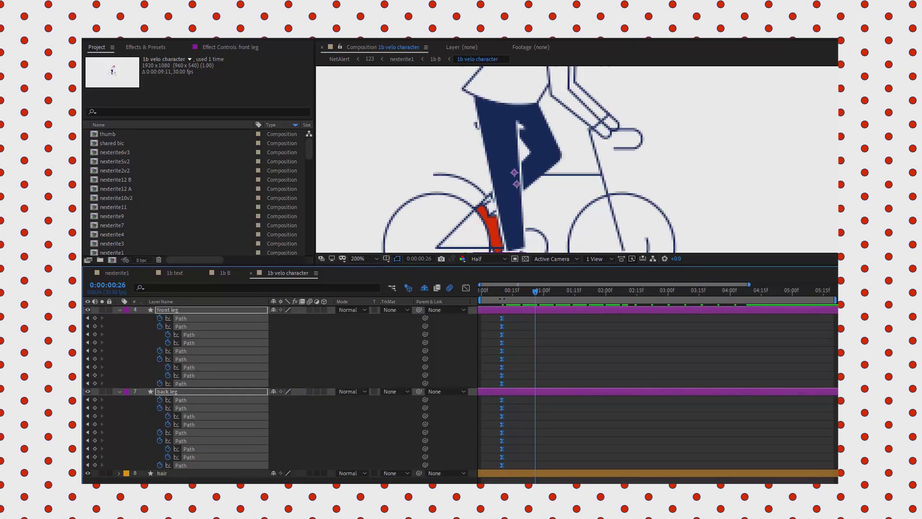
drag(509, 313, 495, 388)
drag(537, 235, 551, 199)
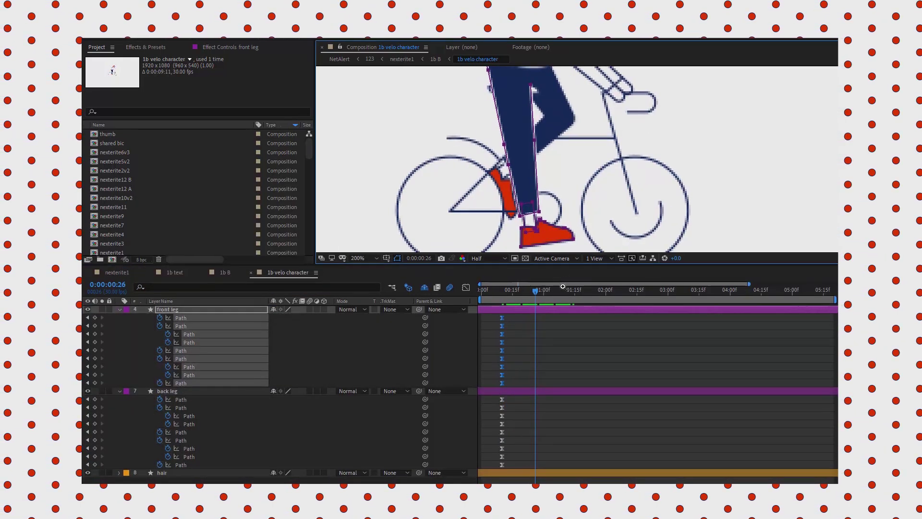
drag(563, 265, 563, 325)
drag(576, 213, 581, 225)
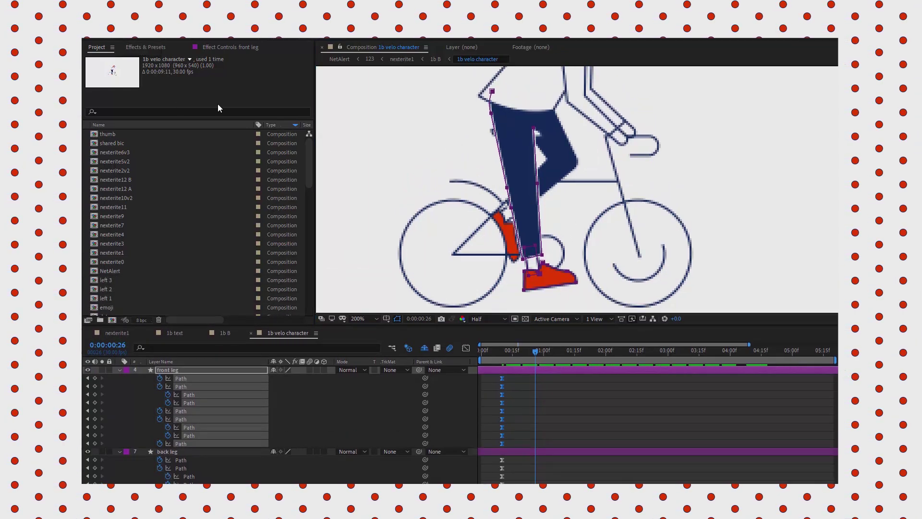
Rotate the lower leg and foot points counter-clockwise and raise them up and forward
drag(507, 304, 606, 203)
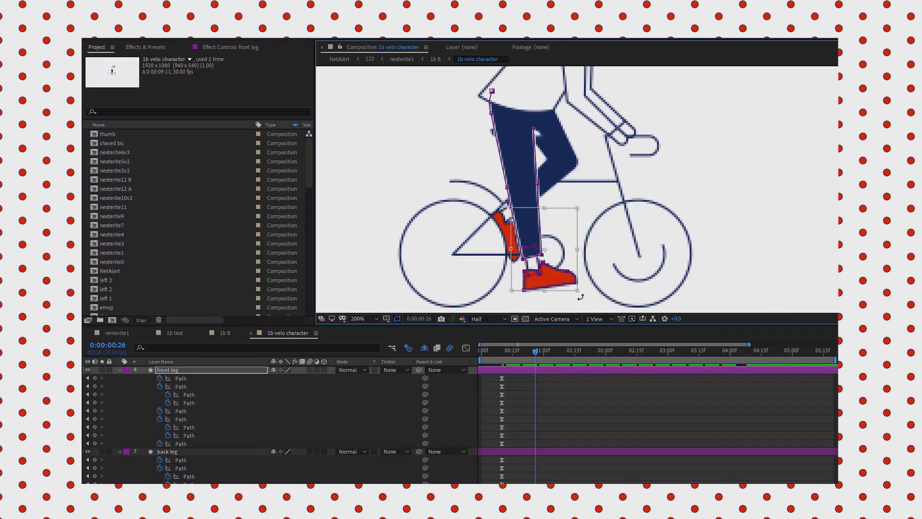
drag(581, 298, 551, 302)
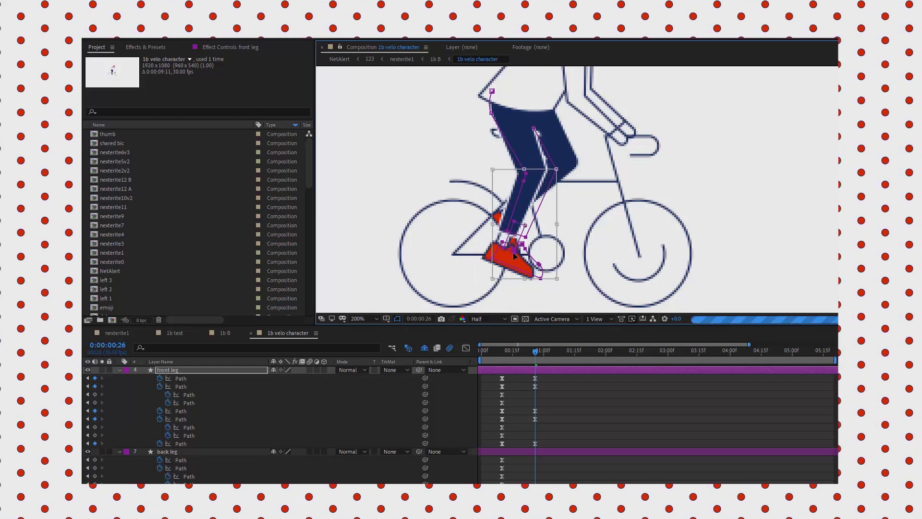
drag(513, 255, 587, 277)
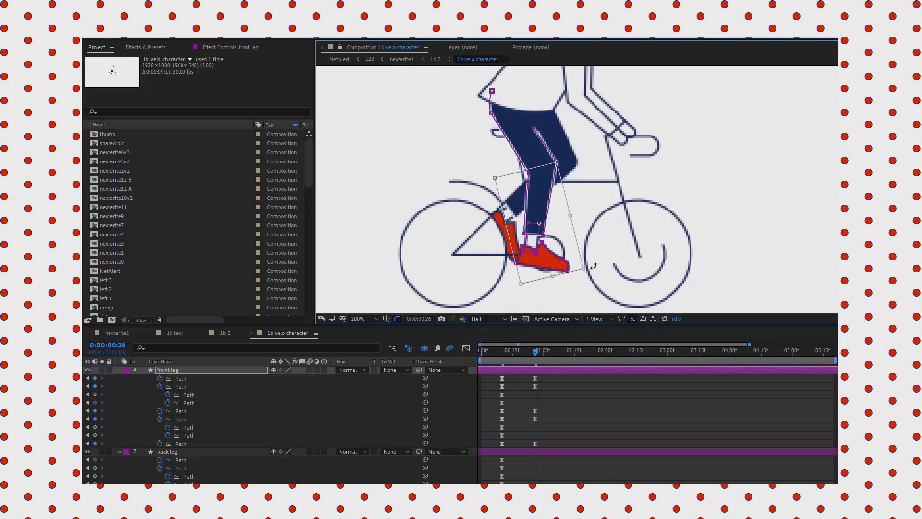
Paste the front leg pose keyframes at 0:00:01:12 and again at 0:00:02:14
click(568, 354)
key(ctrl+v)
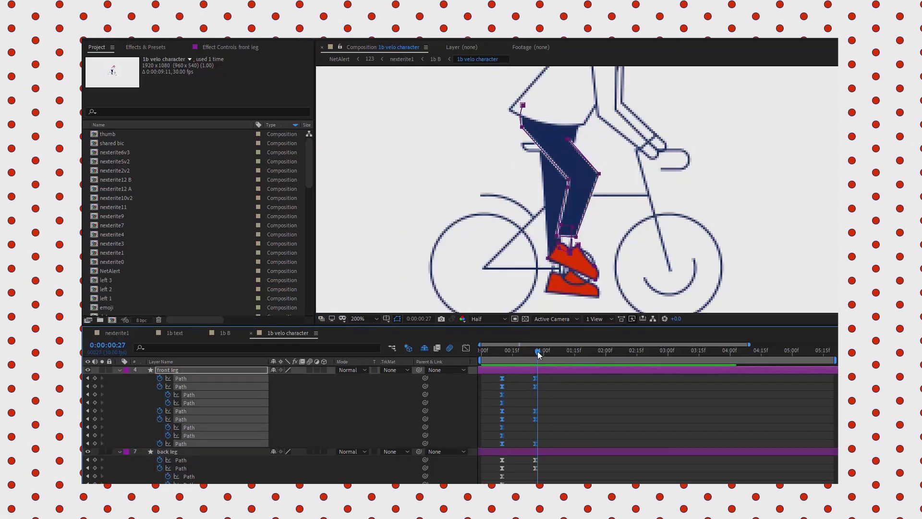
key(shift+Page_Down)
key(shift+Page_Down)
key(shift+Page_Down)
key(Page_Down)
key(Page_Down)
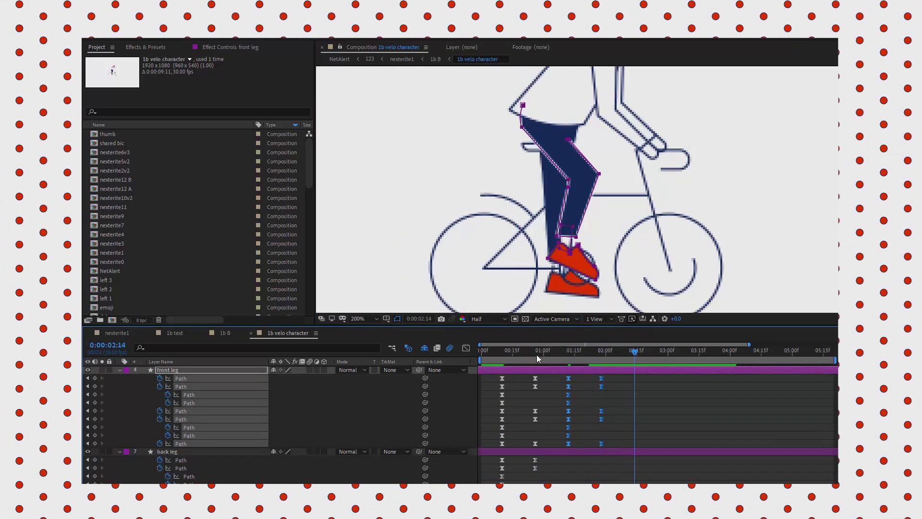
drag(610, 376, 456, 449)
key(ctrl+c)
key(ctrl+v)
Paste the same pose keyframes onto the back leg's path, including at 0:00:02:14
scroll(528, 422, down, 2)
key(ctrl+Down)
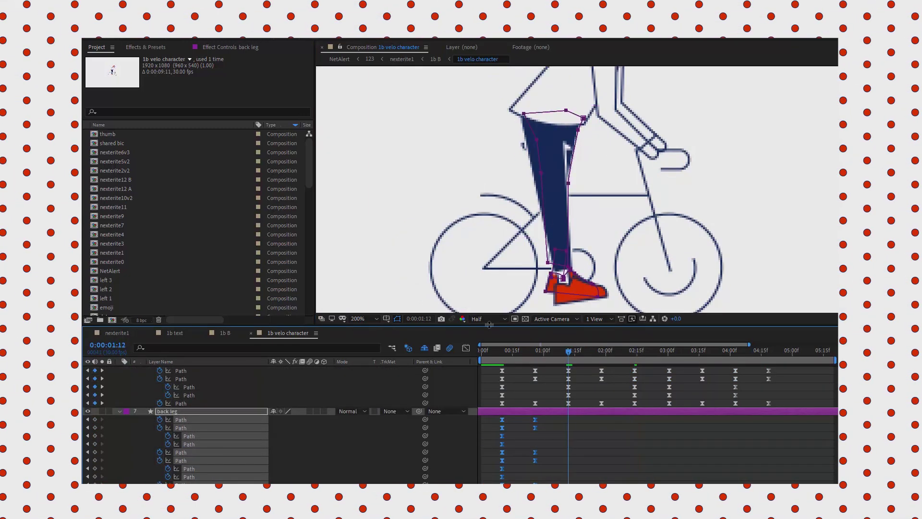
key(ctrl+v)
click(635, 350)
key(ctrl+v)
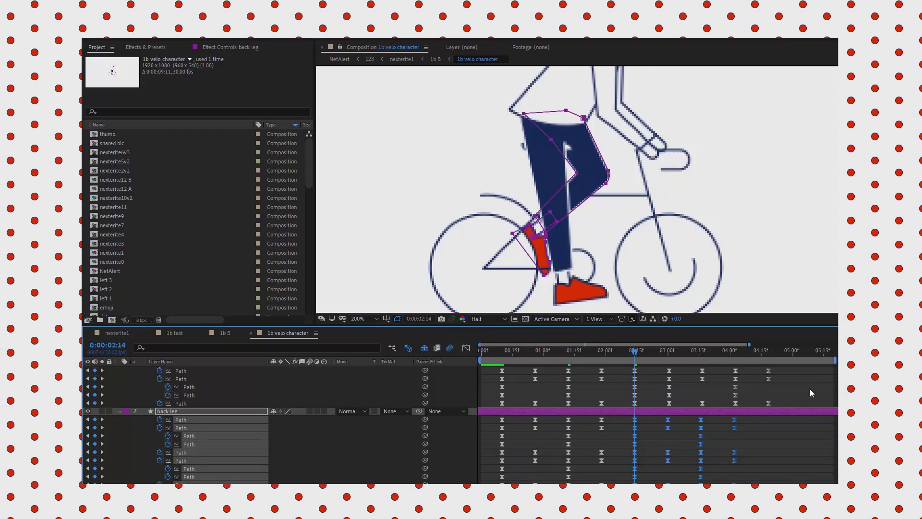